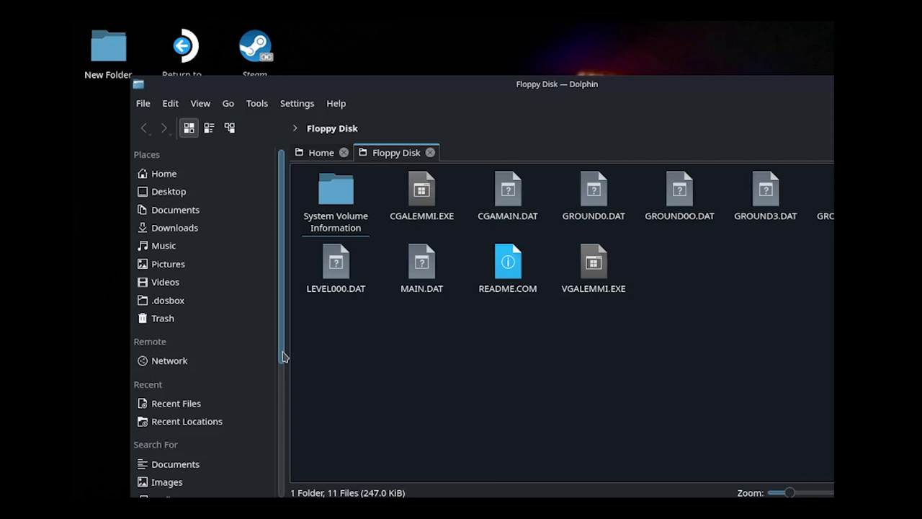
- Open the Floppy Disk removable device and show its full folder path, selecting the whole path
{"action": "scroll", "coordinate": [284, 355], "scroll_direction": "down", "scroll_amount": 5}
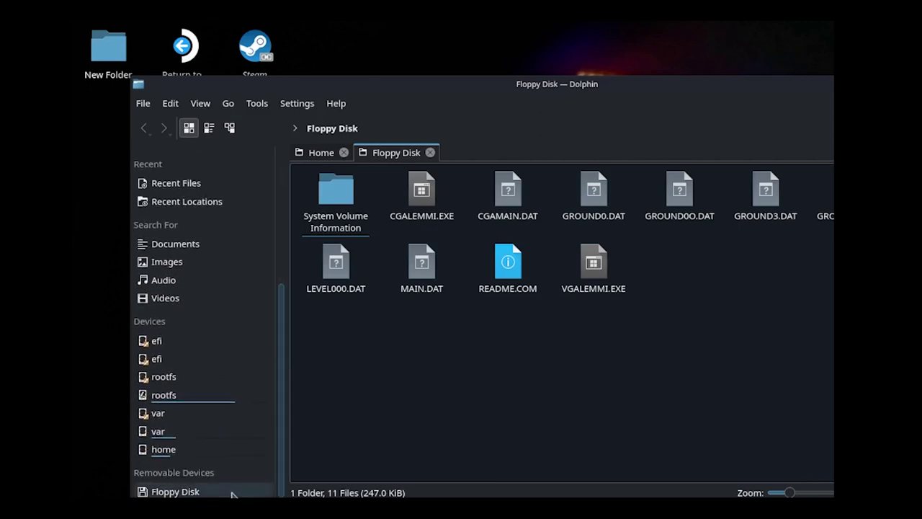
{"action": "left_click", "coordinate": [232, 492]}
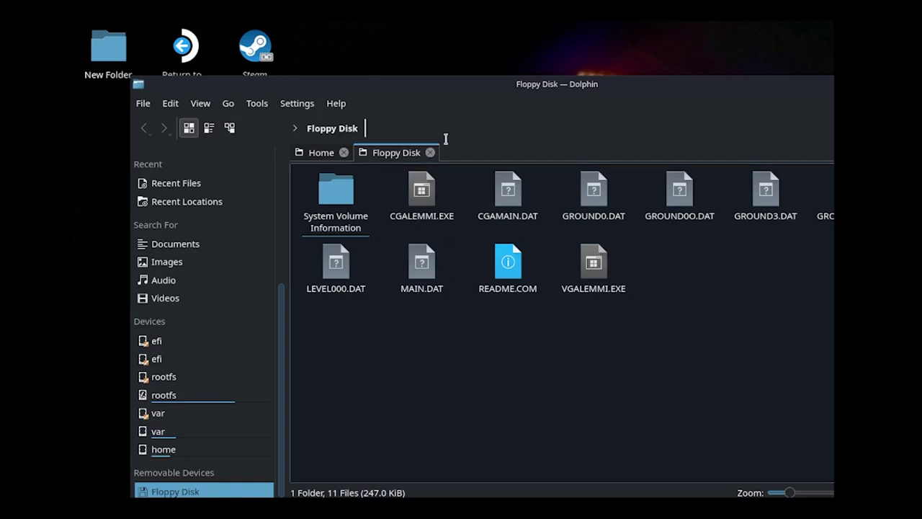
{"action": "left_click", "coordinate": [389, 128]}
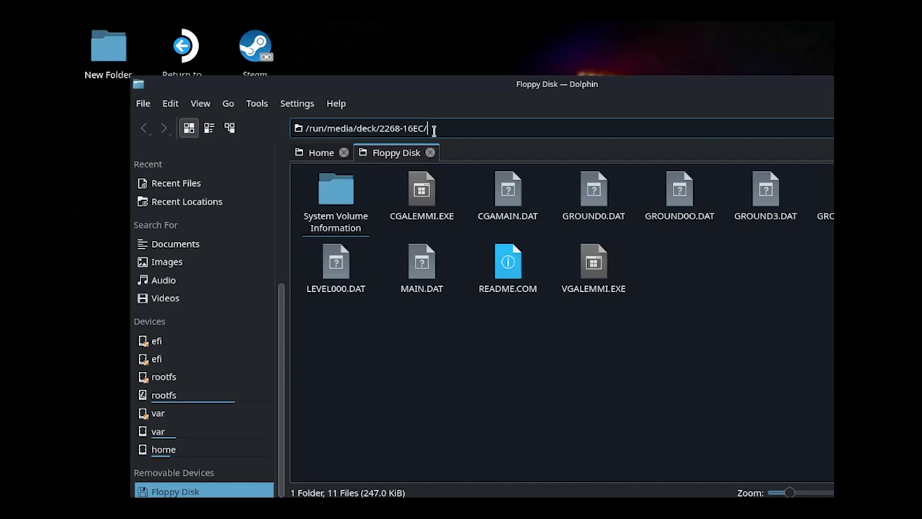
{"action": "left_click_drag", "start_coordinate": [435, 129], "coordinate": [292, 134]}
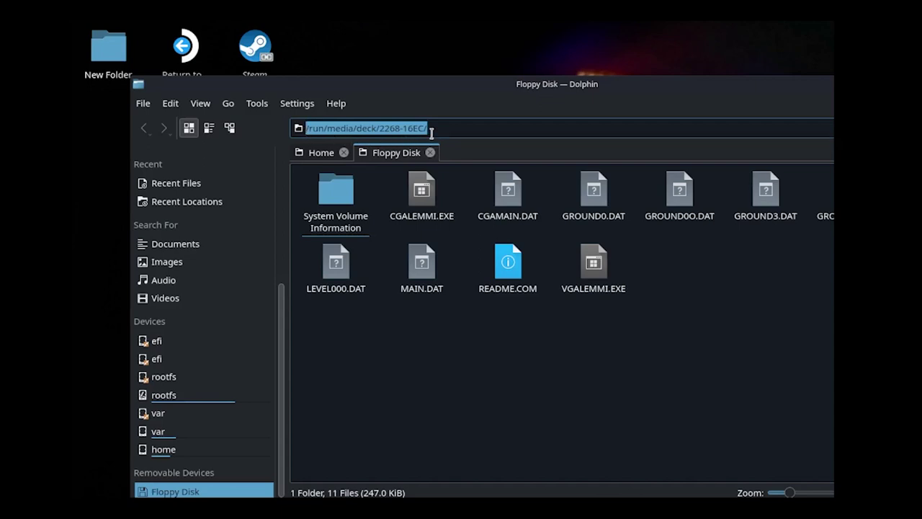
- Go to the Home folder and toggle the display of hidden files off and back on
{"action": "scroll", "coordinate": [176, 216], "scroll_direction": "up", "scroll_amount": 4}
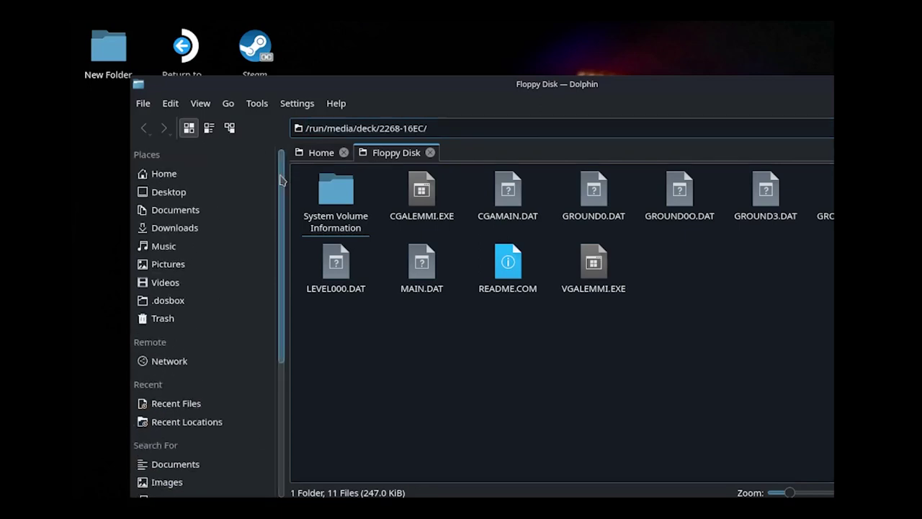
{"action": "left_click", "coordinate": [176, 173]}
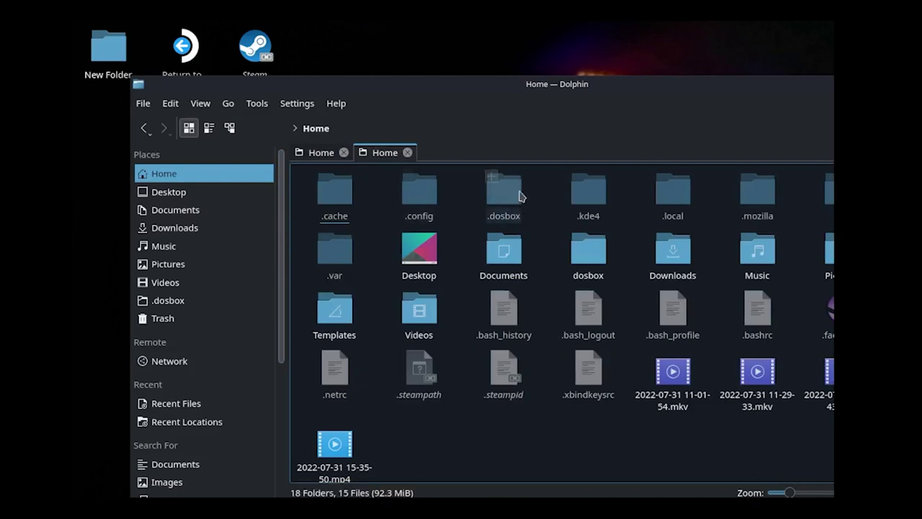
{"action": "left_click", "coordinate": [201, 105]}
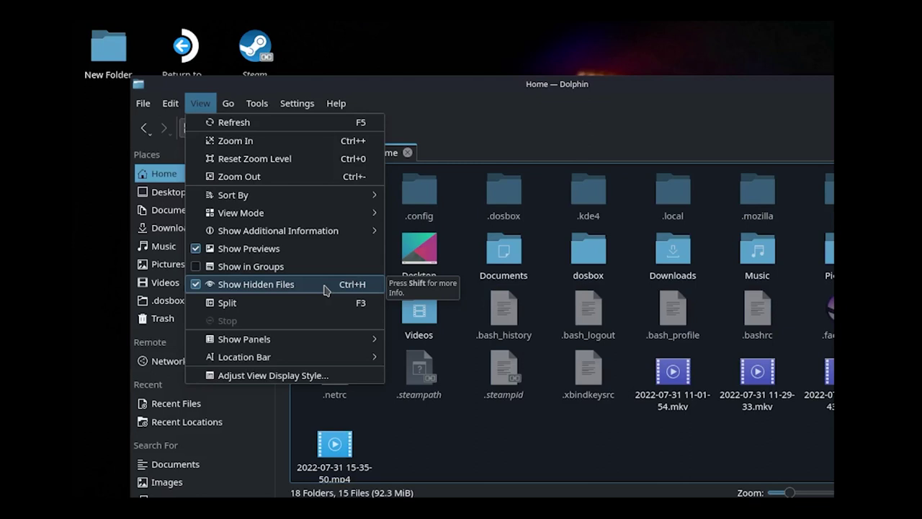
{"action": "left_click", "coordinate": [324, 288]}
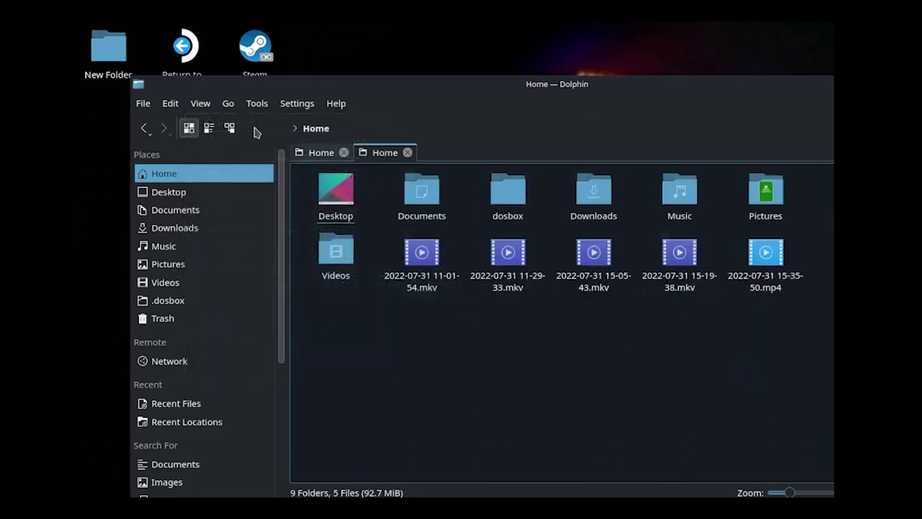
{"action": "left_click", "coordinate": [201, 103]}
{"action": "left_click", "coordinate": [264, 284]}
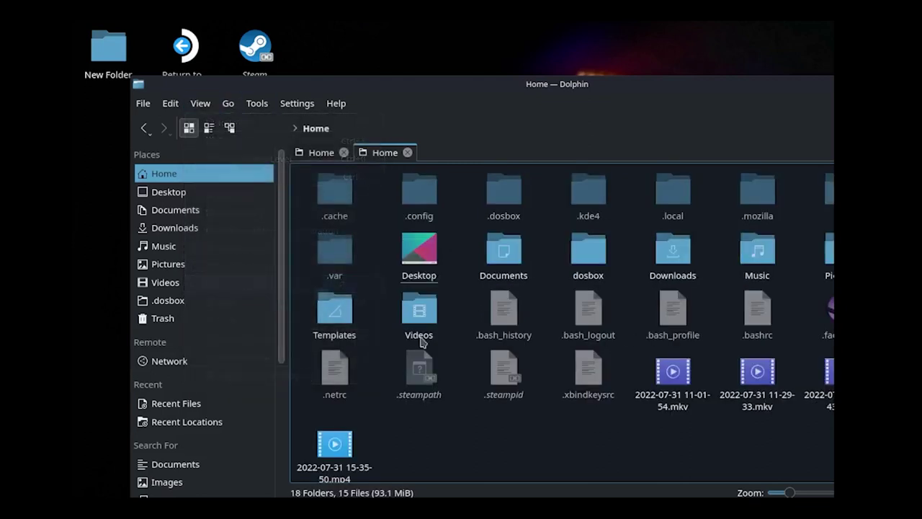
- Open dosbox-0.74-3.conf from the hidden .dosbox folder and go to its [autoexec] section
{"action": "double_click", "coordinate": [506, 202]}
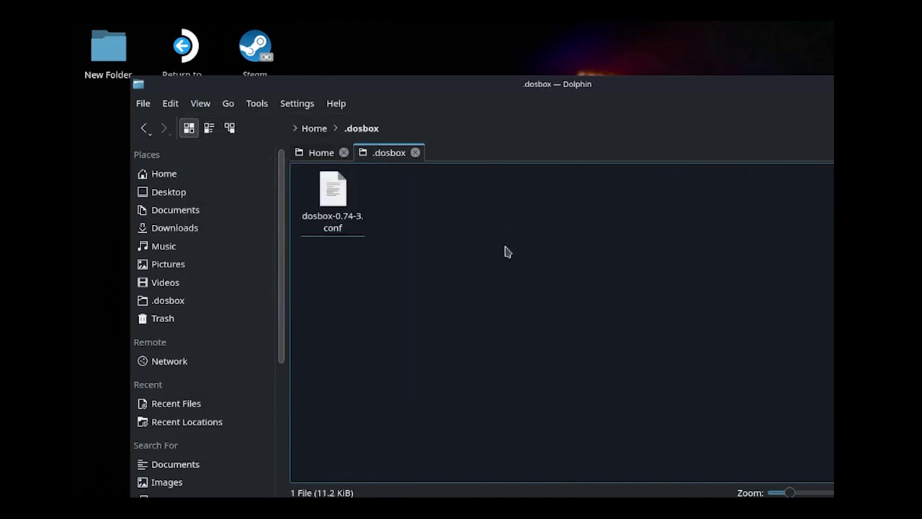
{"action": "left_click", "coordinate": [337, 200]}
{"action": "double_click", "coordinate": [334, 201]}
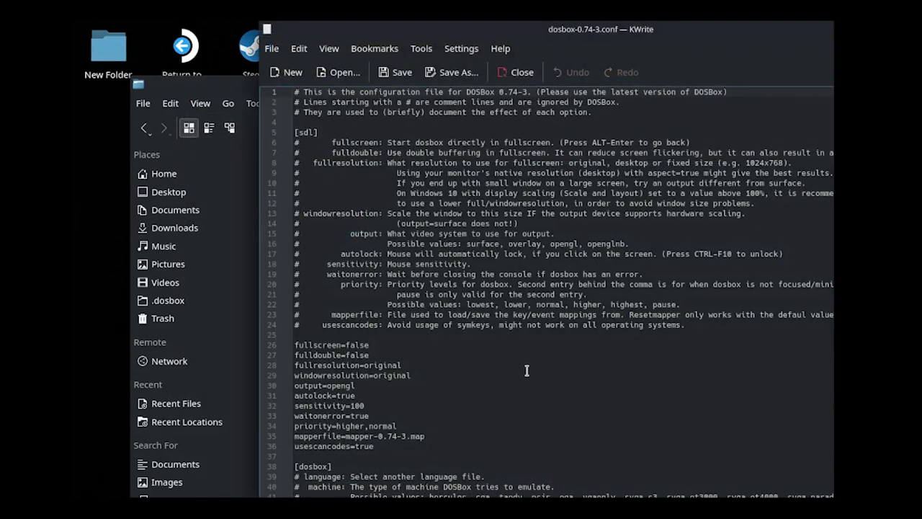
{"action": "scroll", "coordinate": [527, 370], "scroll_direction": "down", "scroll_amount": 20}
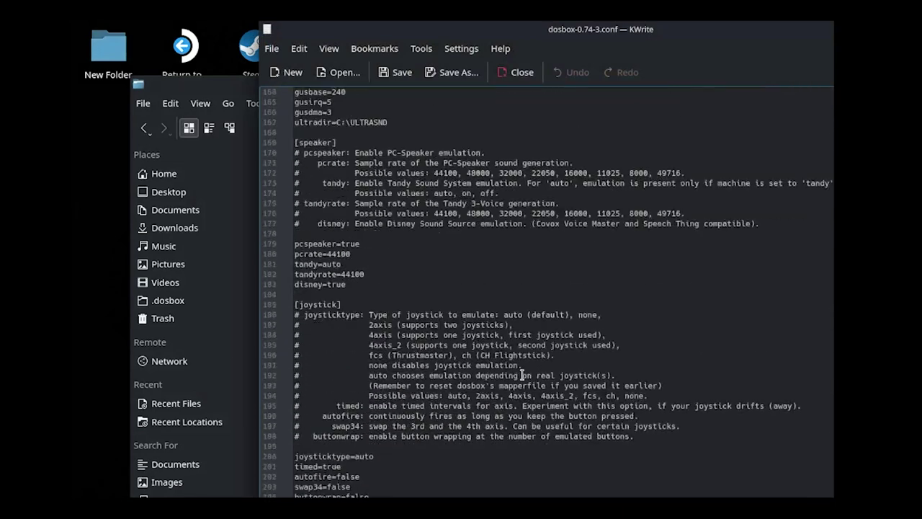
{"action": "scroll", "coordinate": [523, 375], "scroll_direction": "down", "scroll_amount": 20}
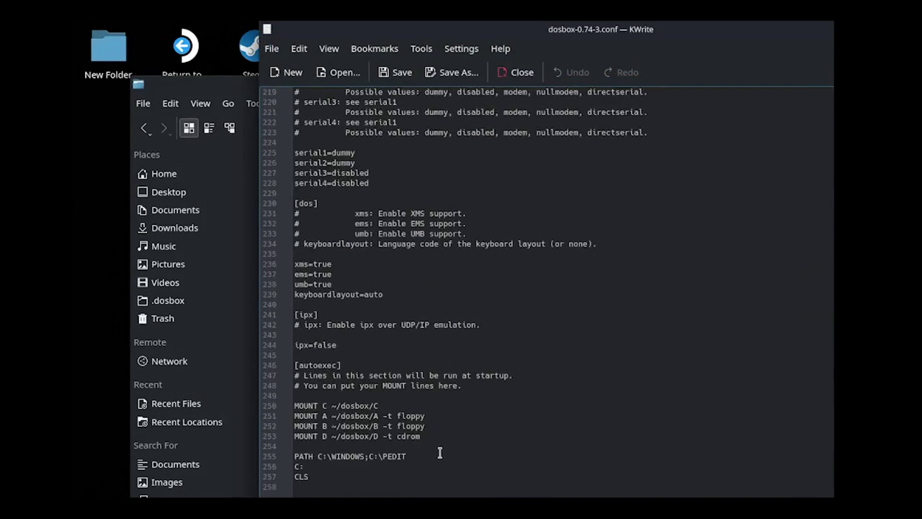
- In the file manager, examine the contents of the D and C drive folders inside the Home folder's dosbox directory
{"action": "left_click", "coordinate": [189, 92]}
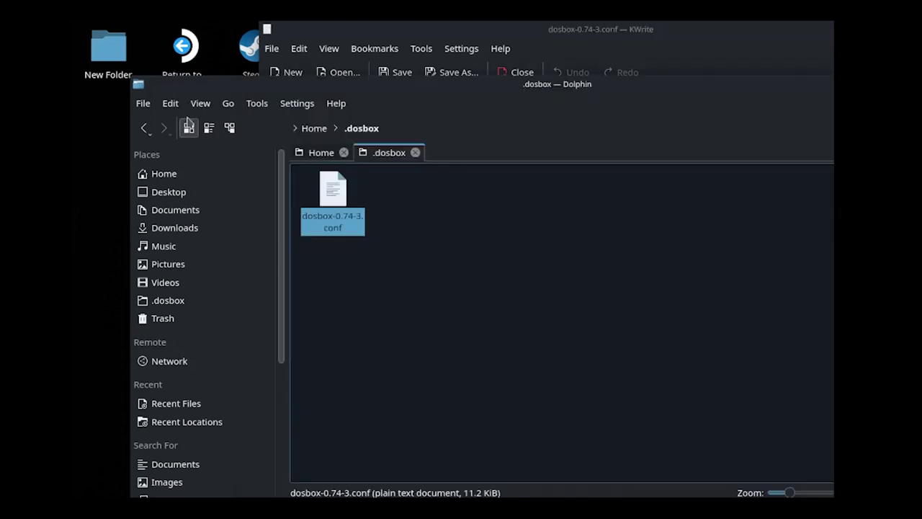
{"action": "left_click", "coordinate": [162, 175]}
{"action": "left_click", "coordinate": [585, 260]}
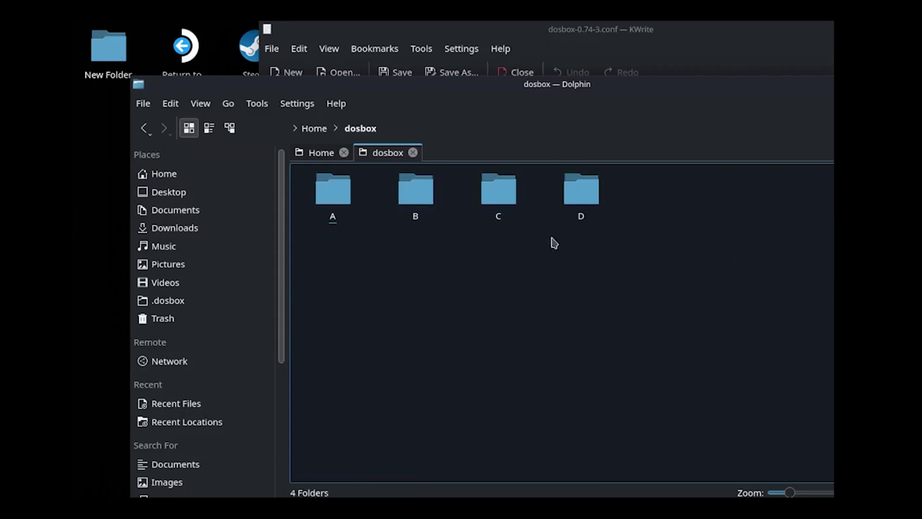
{"action": "left_click", "coordinate": [589, 195]}
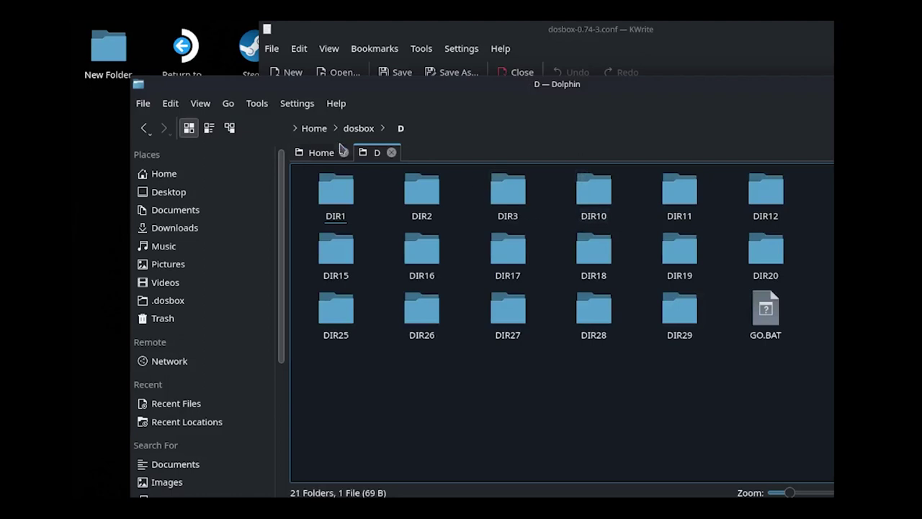
{"action": "left_click", "coordinate": [391, 152]}
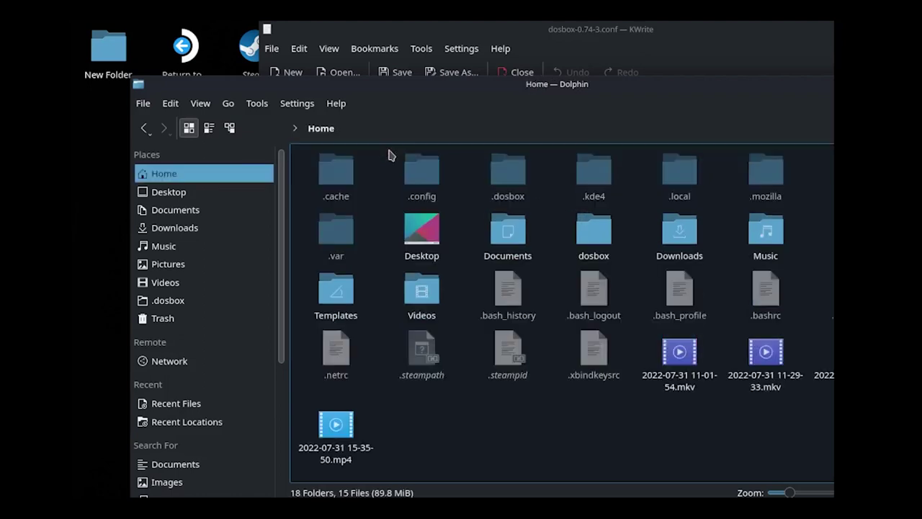
{"action": "left_click", "coordinate": [593, 231]}
{"action": "left_click", "coordinate": [507, 170]}
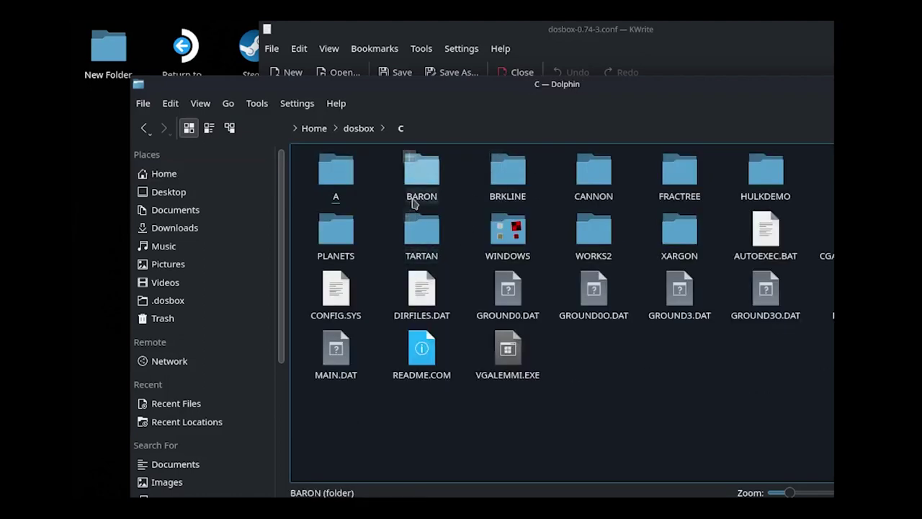
{"action": "left_click", "coordinate": [358, 130]}
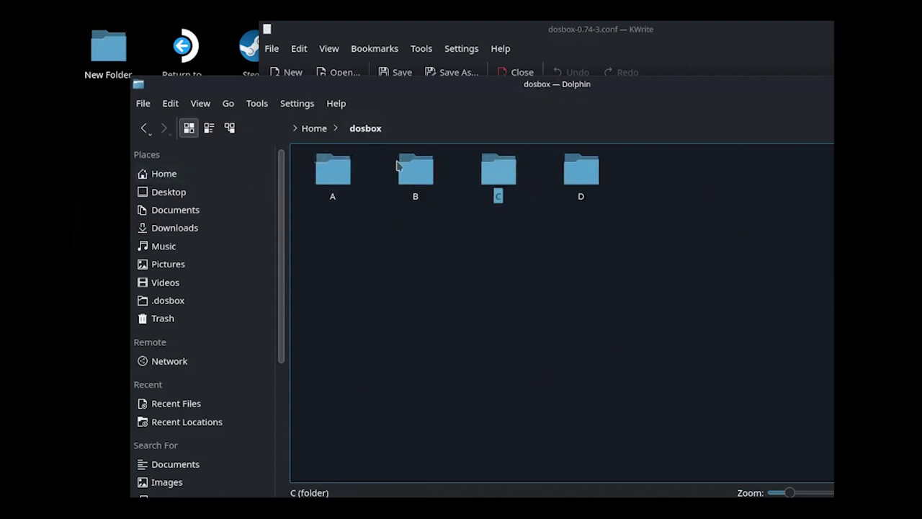
- Return to KWrite, enlarge the text, and start a new line below the MOUNT D line with "MOUNT E"
{"action": "left_click", "coordinate": [450, 34]}
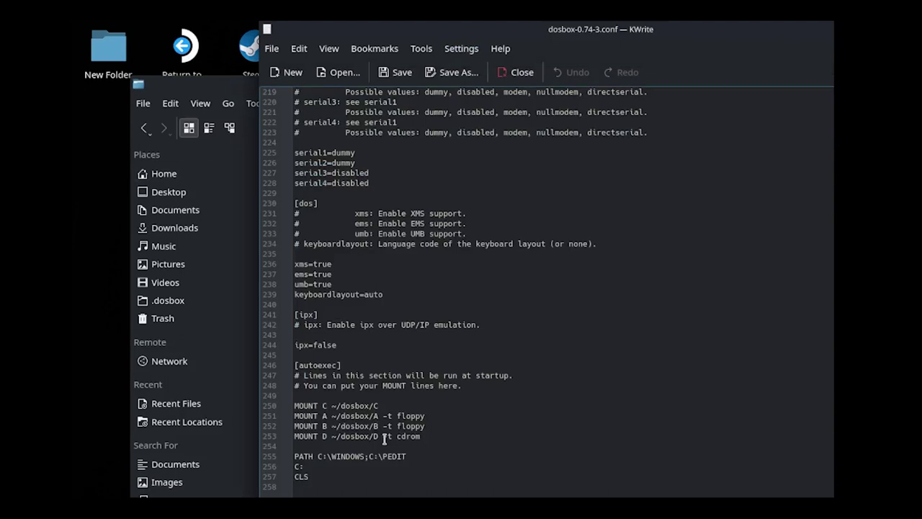
{"action": "scroll", "coordinate": [384, 438], "scroll_direction": "up", "scroll_amount": 2}
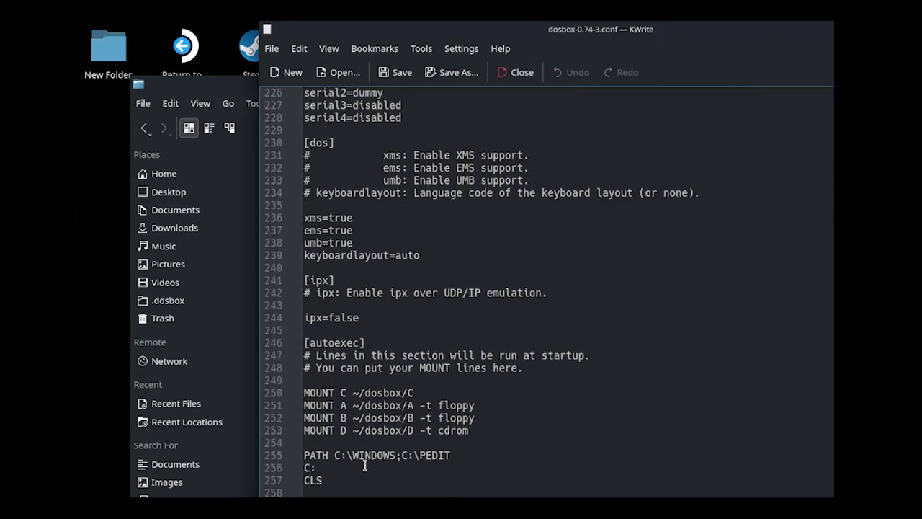
{"action": "left_click", "coordinate": [493, 430]}
{"action": "key", "text": "Return"}
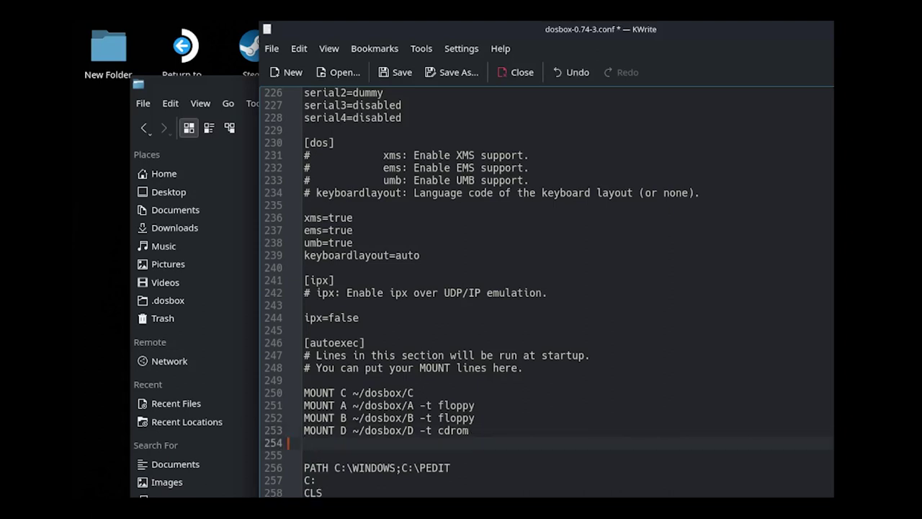
{"action": "type", "text": "MOUNT E"}
- Switch to Dolphin, open the Floppy Disk device and copy its full folder path
{"action": "left_click", "coordinate": [218, 91]}
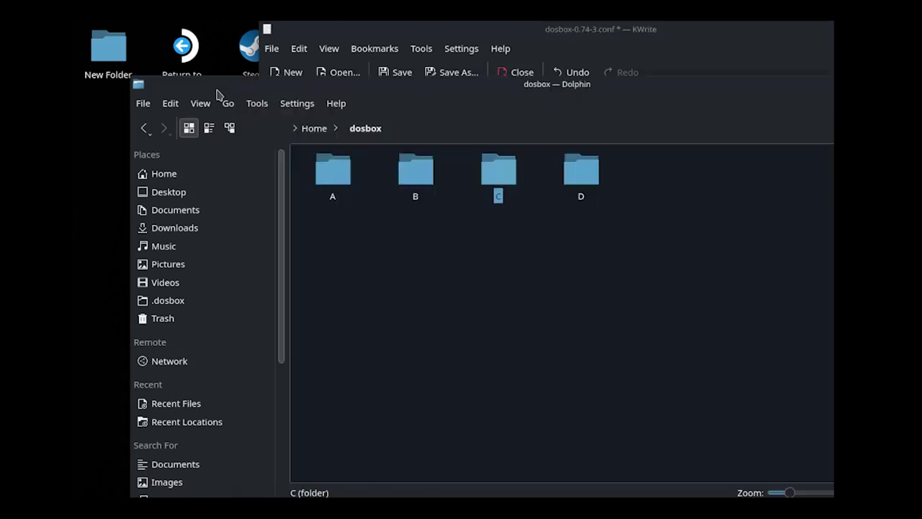
{"action": "scroll", "coordinate": [209, 403], "scroll_direction": "down", "scroll_amount": 6}
{"action": "left_click", "coordinate": [179, 491]}
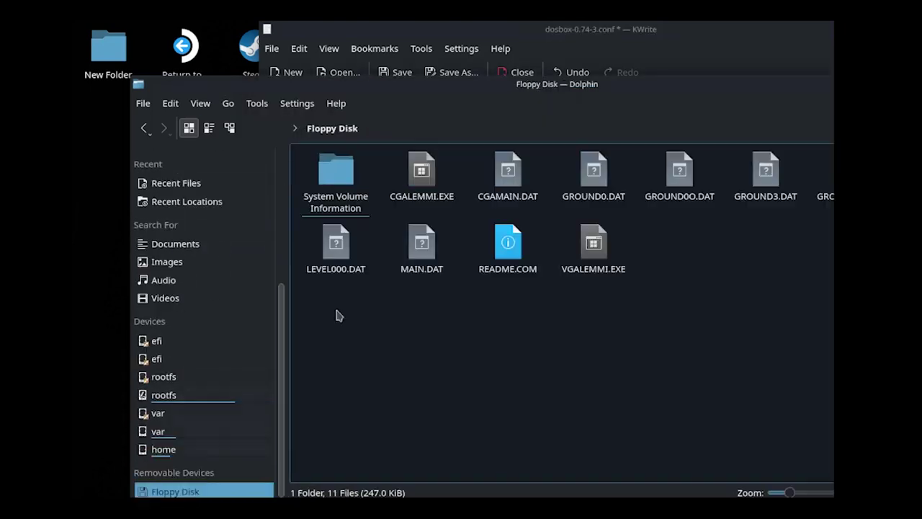
{"action": "left_click", "coordinate": [430, 128]}
{"action": "triple_click", "coordinate": [510, 133]}
{"action": "key", "text": "ctrl+c"}
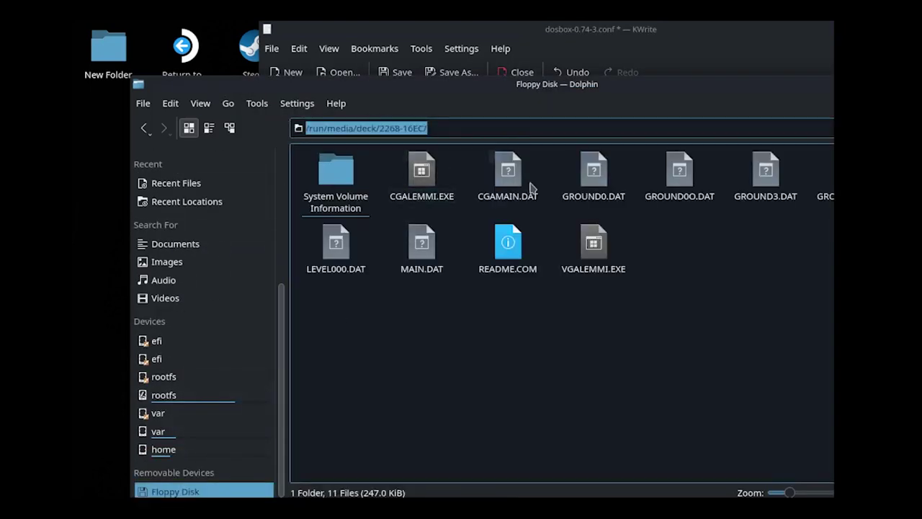
- Back in KWrite, complete the MOUNT E line with the copied path /run/media/deck/2268-16EC/ and "-t floppy", and save the file
{"action": "key", "text": "alt+Tab"}
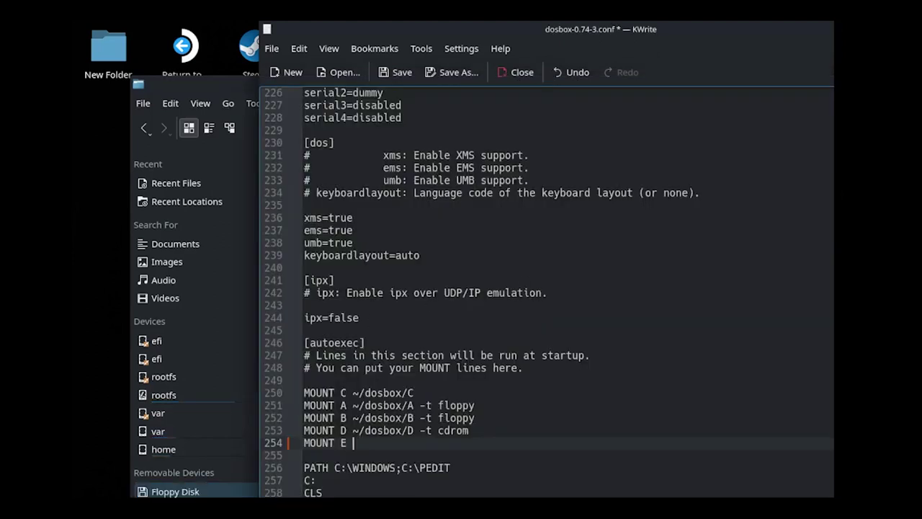
{"action": "key", "text": "ctrl+v"}
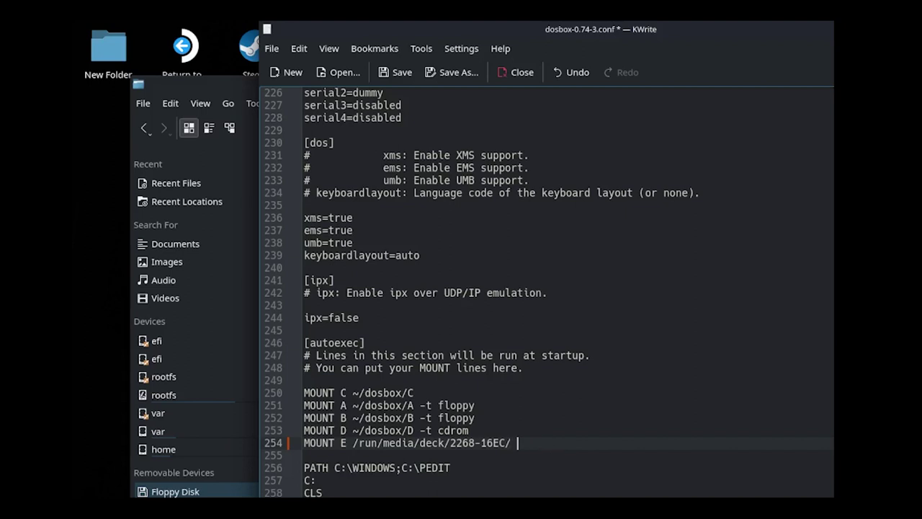
{"action": "type", "text": "-t flopp"}
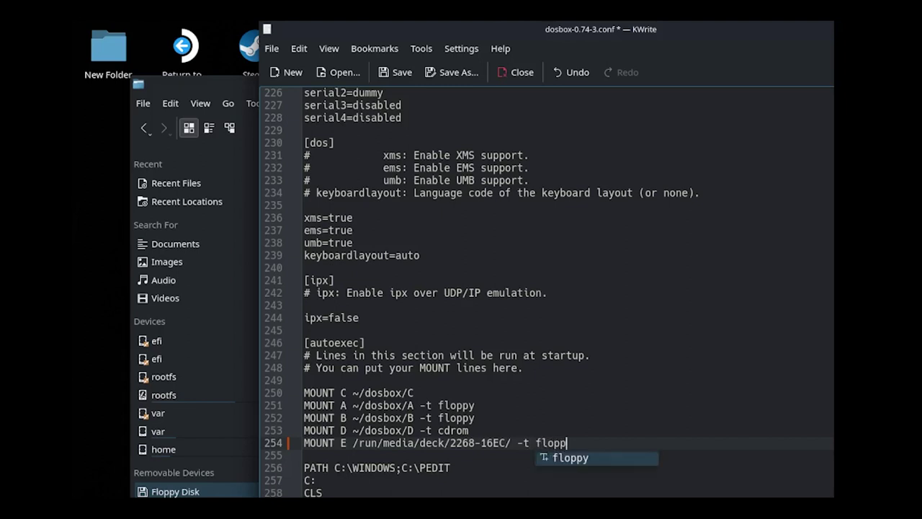
{"action": "type", "text": "y"}
{"action": "left_click", "coordinate": [271, 48]}
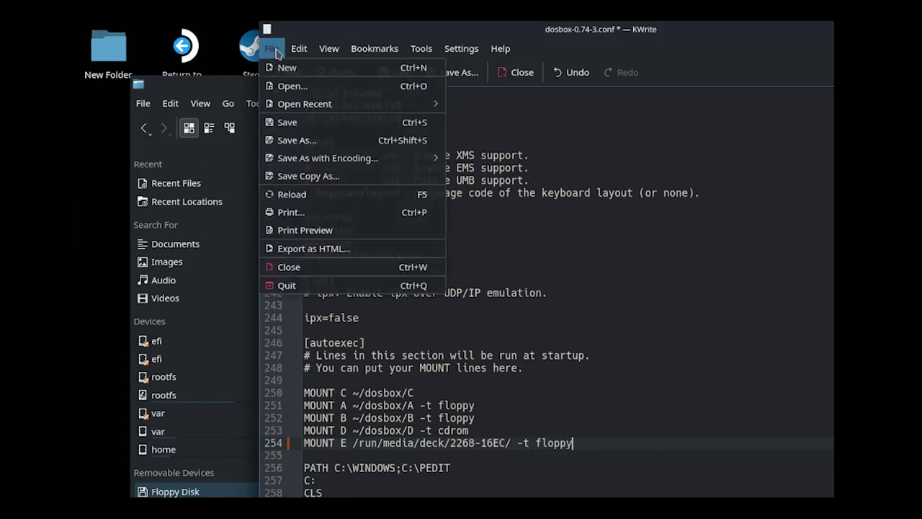
{"action": "left_click", "coordinate": [295, 124]}
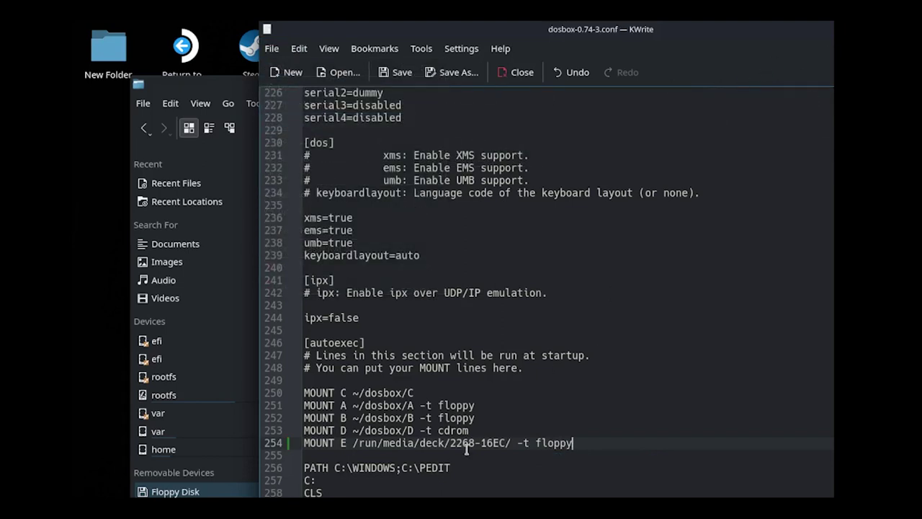
{"action": "left_click_drag", "start_coordinate": [511, 442], "coordinate": [351, 442]}
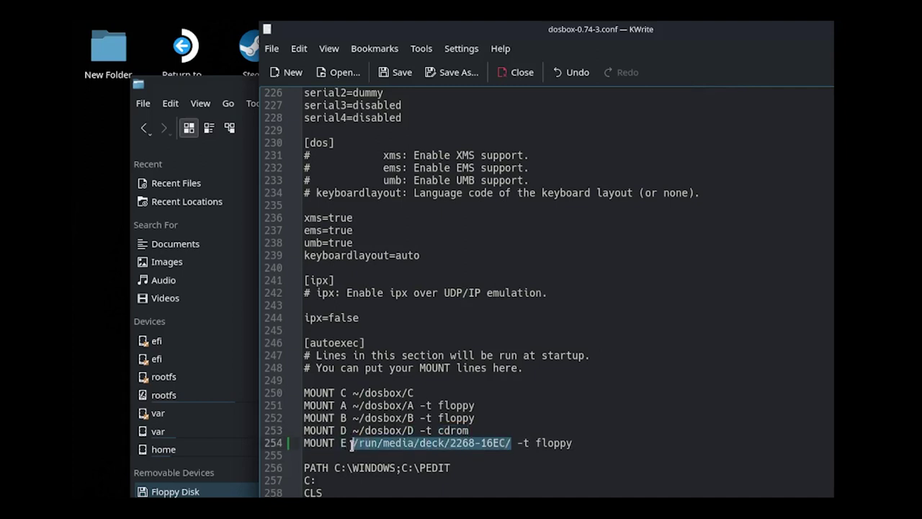
{"action": "left_click", "coordinate": [513, 444]}
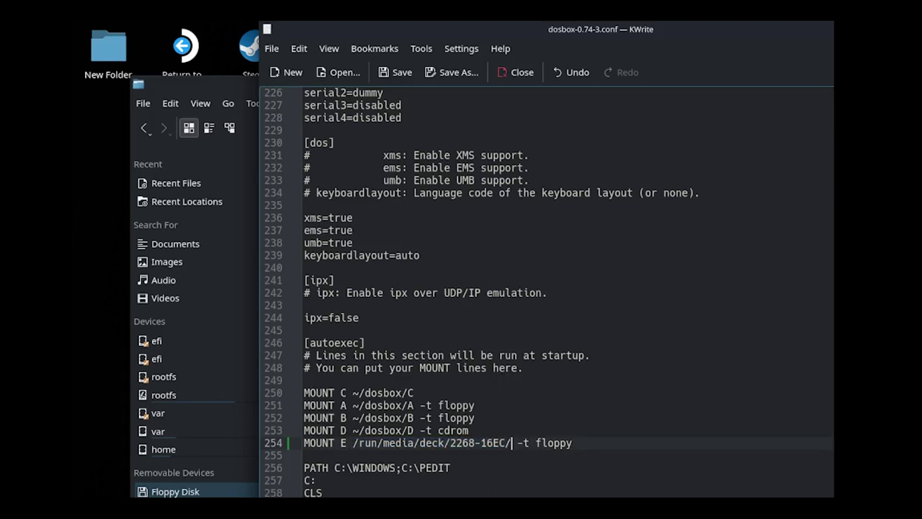
- Find and launch Flatseal, and move its window away from the screen corner with DOSBox's permissions shown
{"action": "key", "text": "super"}
{"action": "type", "text": "flatseal"}
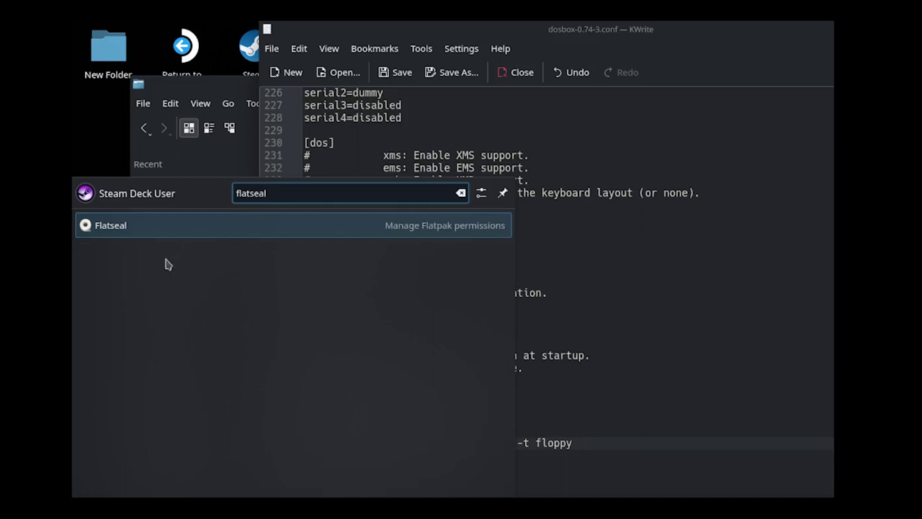
{"action": "left_click", "coordinate": [123, 225]}
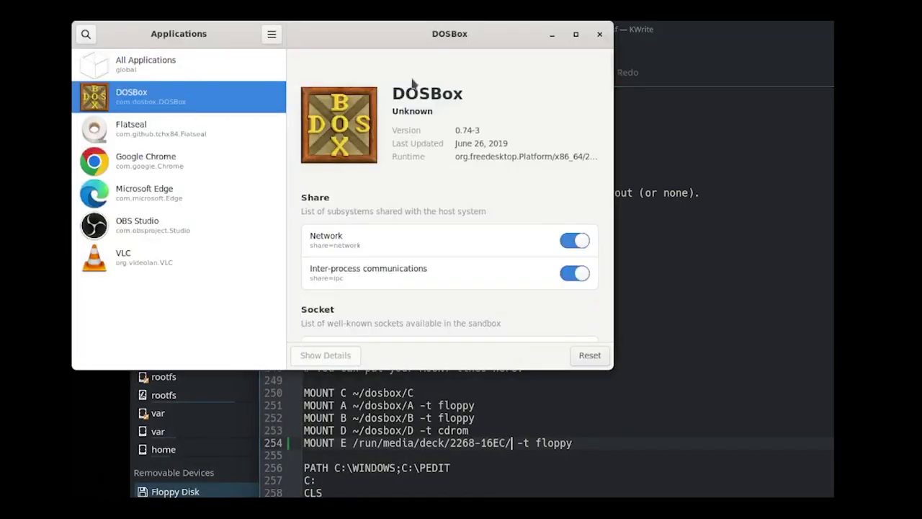
{"action": "left_click_drag", "start_coordinate": [372, 39], "coordinate": [635, 118]}
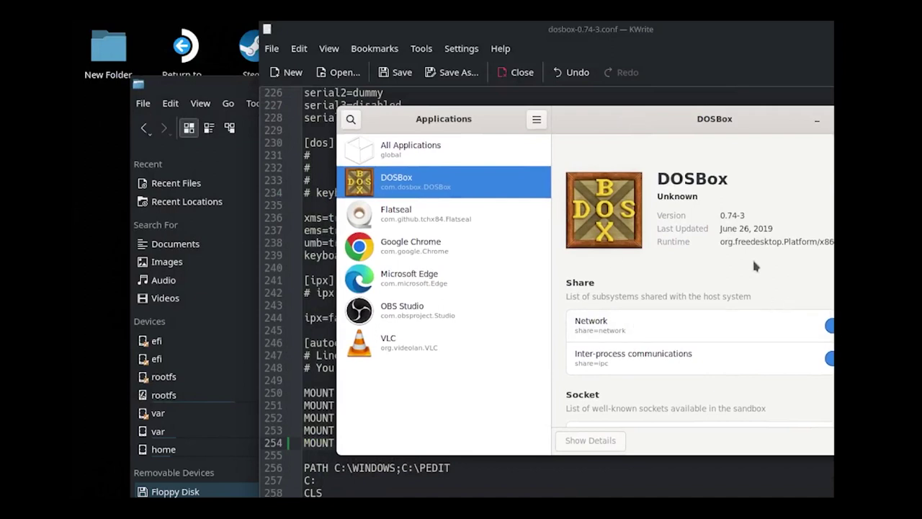
- Go to DOSBox's Filesystem permissions, bring the Flatseal window fully into view, and turn off All system files
{"action": "scroll", "coordinate": [754, 265], "scroll_direction": "down", "scroll_amount": 3}
{"action": "scroll", "coordinate": [754, 266], "scroll_direction": "down", "scroll_amount": 15}
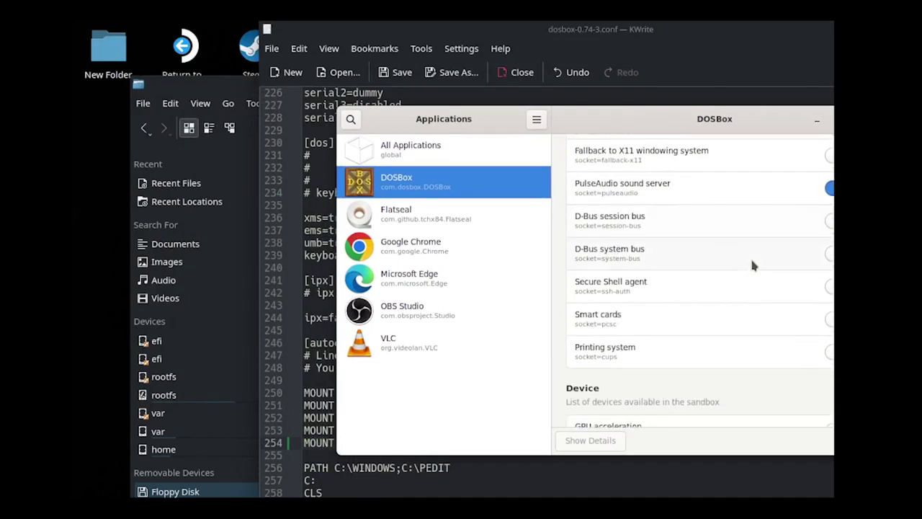
{"action": "scroll", "coordinate": [750, 256], "scroll_direction": "down", "scroll_amount": 7}
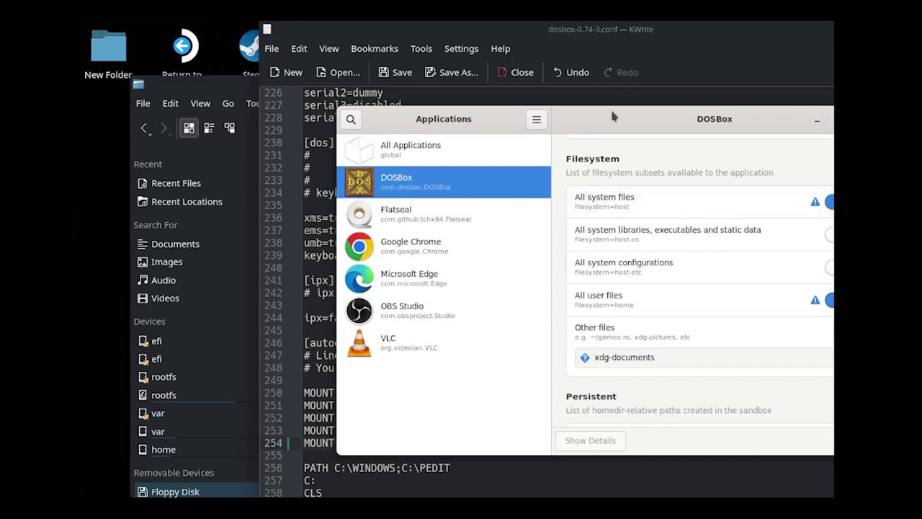
{"action": "left_click_drag", "start_coordinate": [613, 116], "coordinate": [564, 103]}
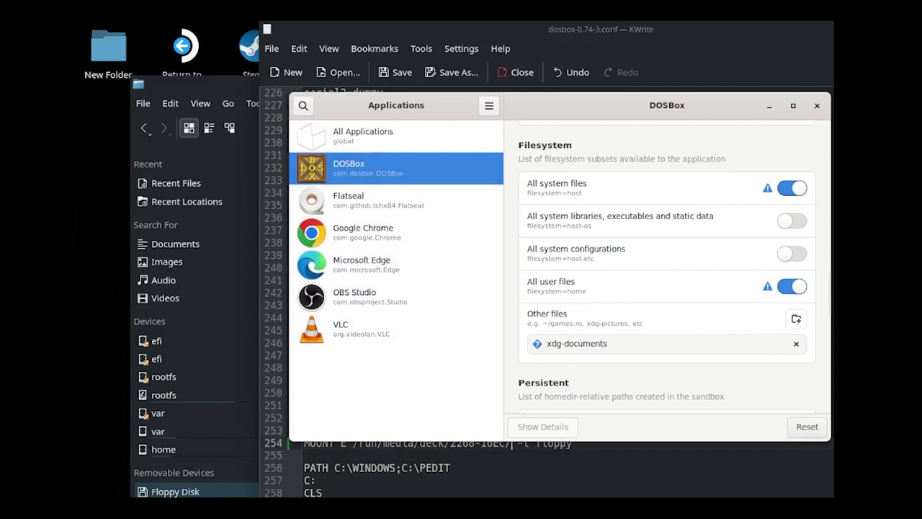
{"action": "left_click", "coordinate": [753, 197]}
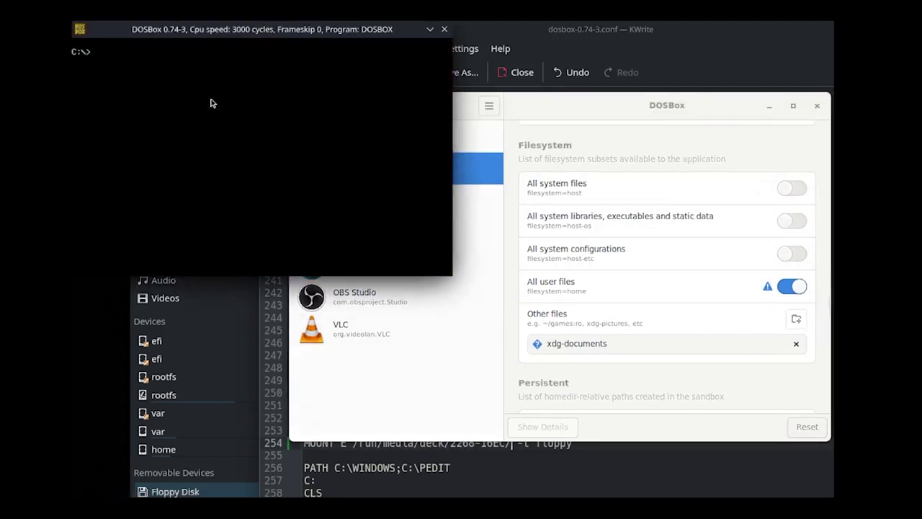
- Launch DOSBox, try to switch to drive E without All system files access, and close DOSBox
{"action": "type", "text": "e:"}
{"action": "key", "text": "Return"}
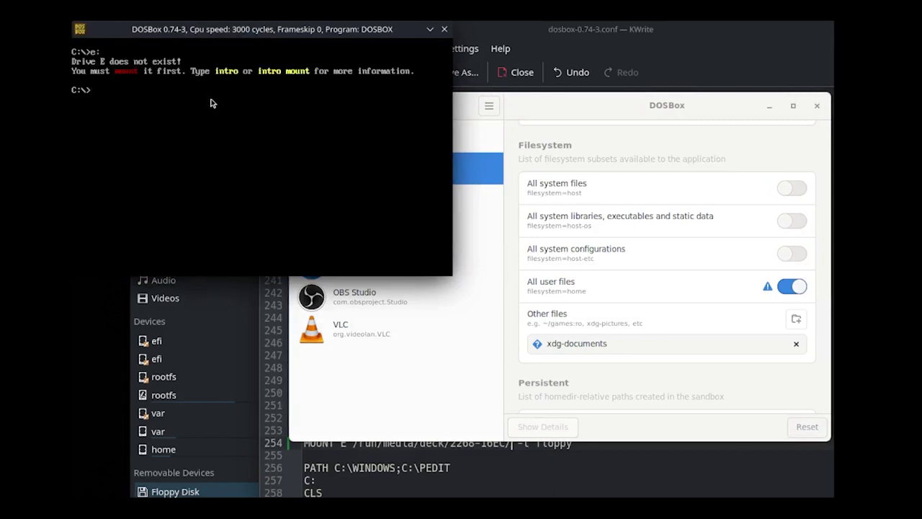
{"action": "left_click", "coordinate": [445, 30]}
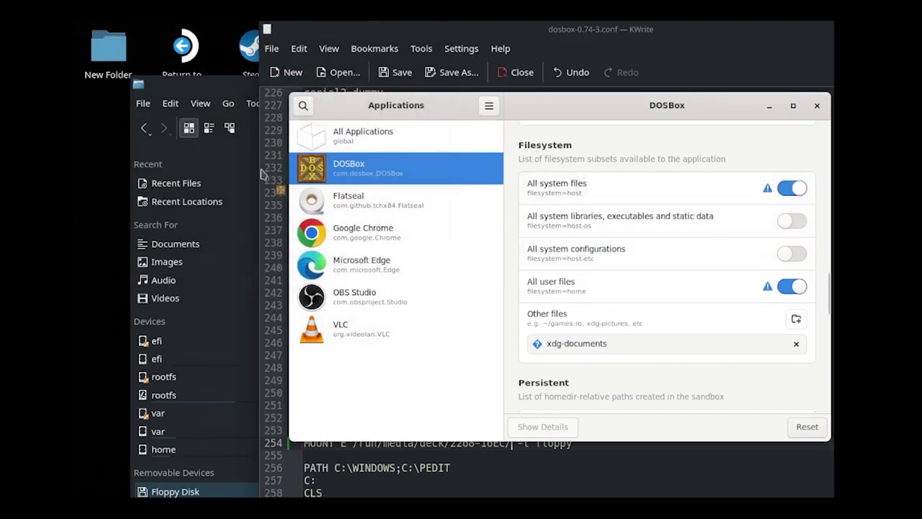
- With All system files access turned back on, relaunch DOSBox and list the directory of drive E
{"action": "type", "text": "e"}
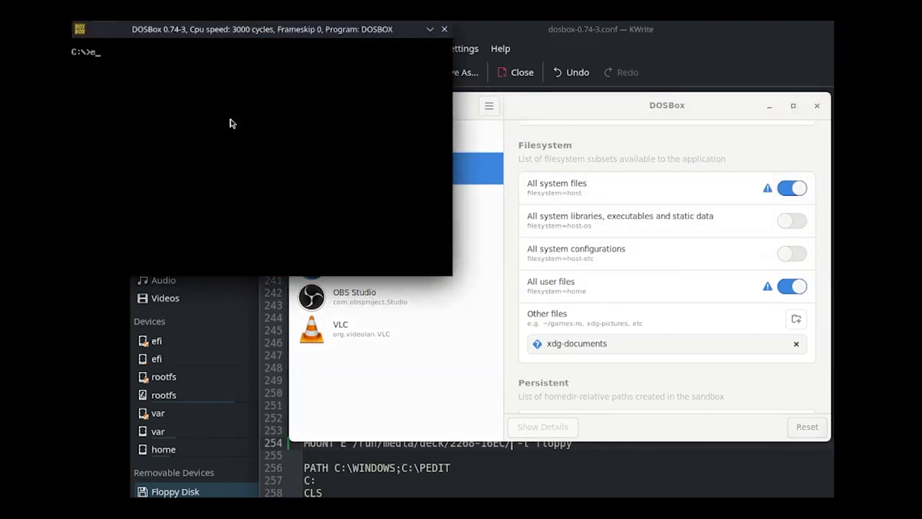
{"action": "type", "text": ":"}
{"action": "key", "text": "Return"}
{"action": "type", "text": "dir"}
{"action": "key", "text": "Return"}
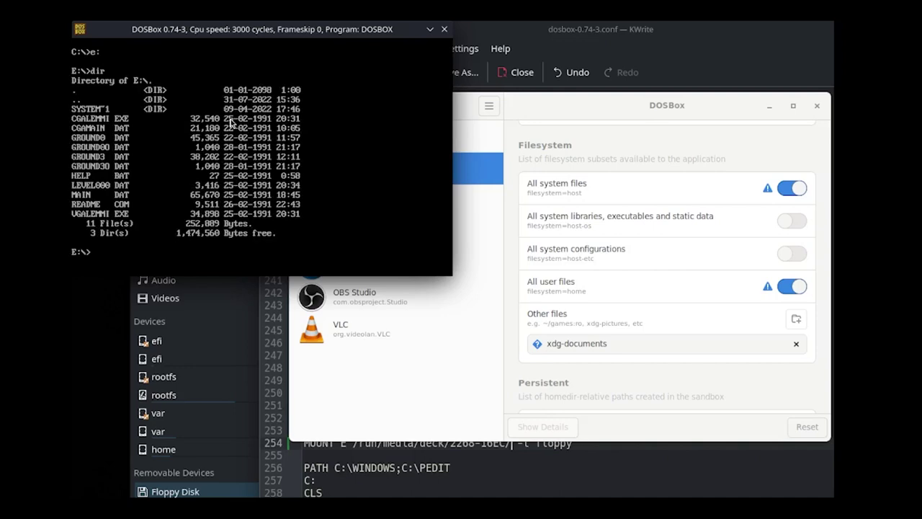
{"action": "left_click_drag", "start_coordinate": [137, 28], "coordinate": [481, 116]}
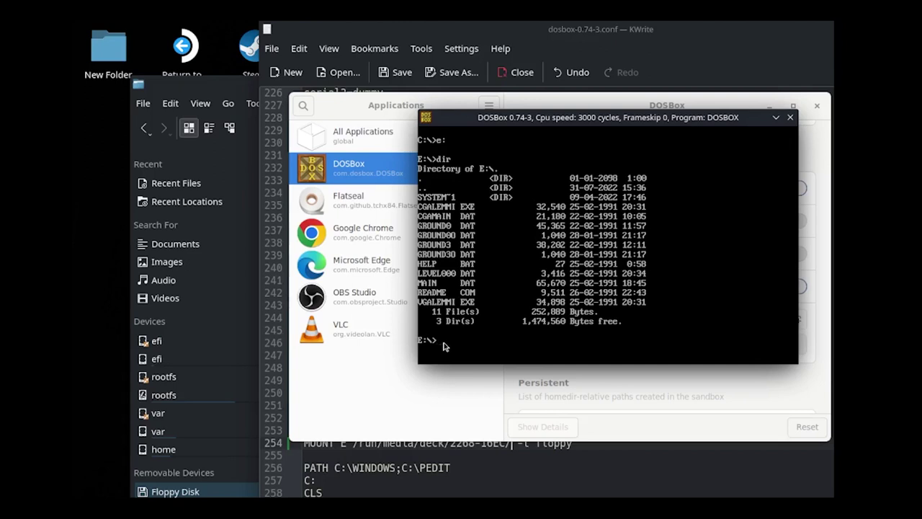
- Run readme from drive E, read down through the Lemmings demo documentation, and quit it
{"action": "type", "text": "readme"}
{"action": "key", "text": "Return"}
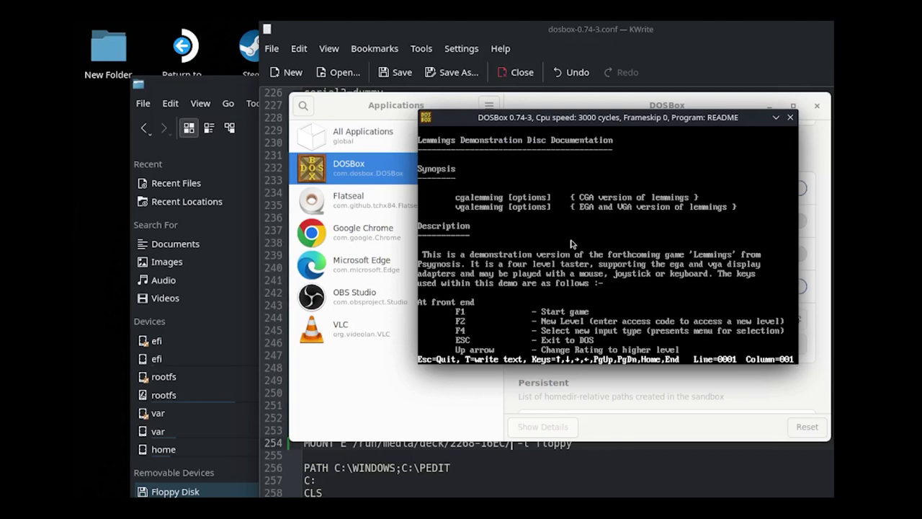
{"action": "key", "text": "Down"}
{"action": "key", "text": "Down"}
{"action": "key", "text": "Down"}
{"action": "key", "text": "Down"}
{"action": "key", "text": "Down"}
{"action": "key", "text": "Down"}
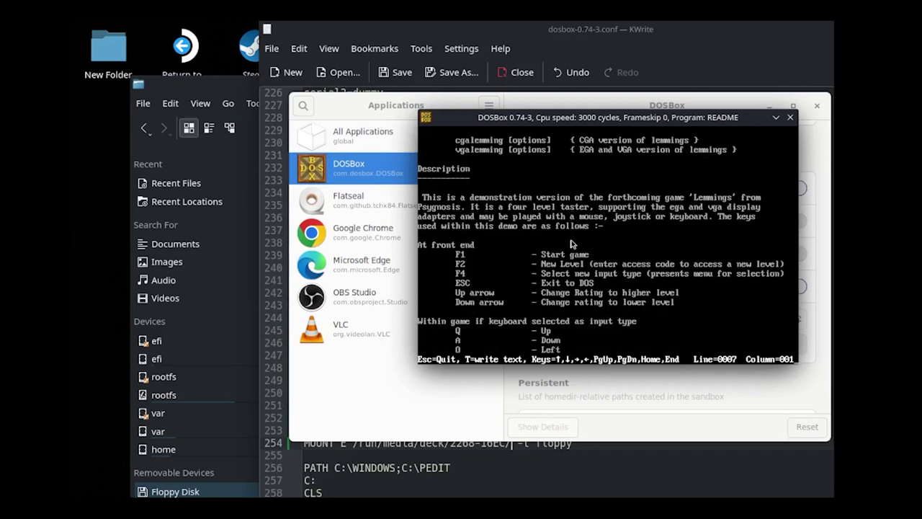
{"action": "key", "text": "Escape"}
- Run vgalemmi from drive E, choosing the EGA game and the PC or compatible machine type
{"action": "type", "text": "vgalemmi"}
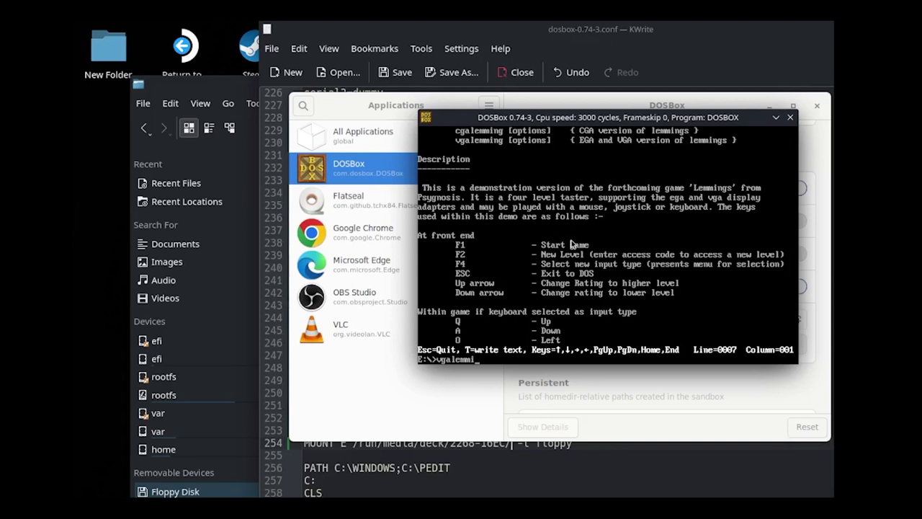
{"action": "key", "text": "Return"}
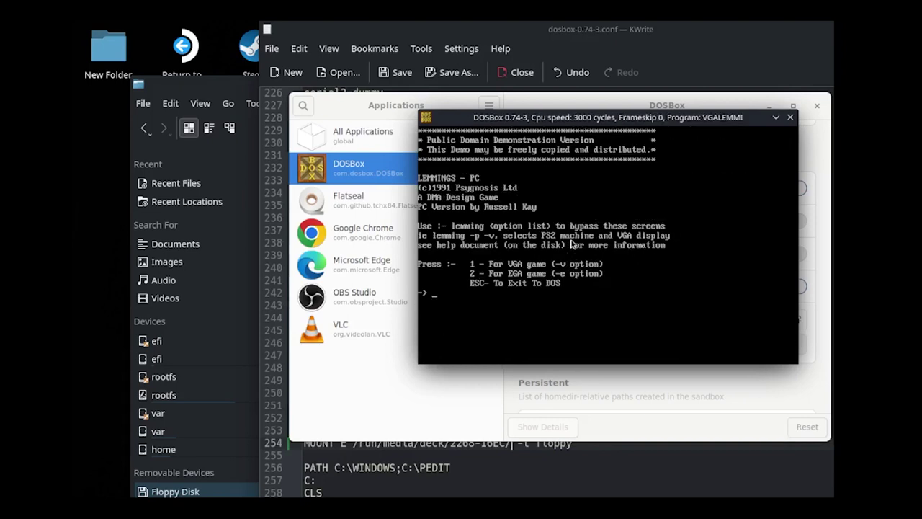
{"action": "key", "text": "2"}
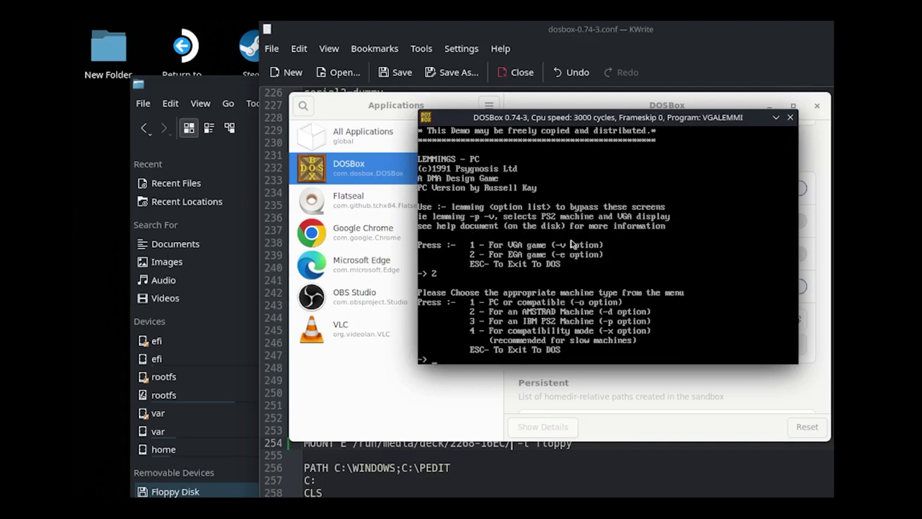
{"action": "key", "text": "1"}
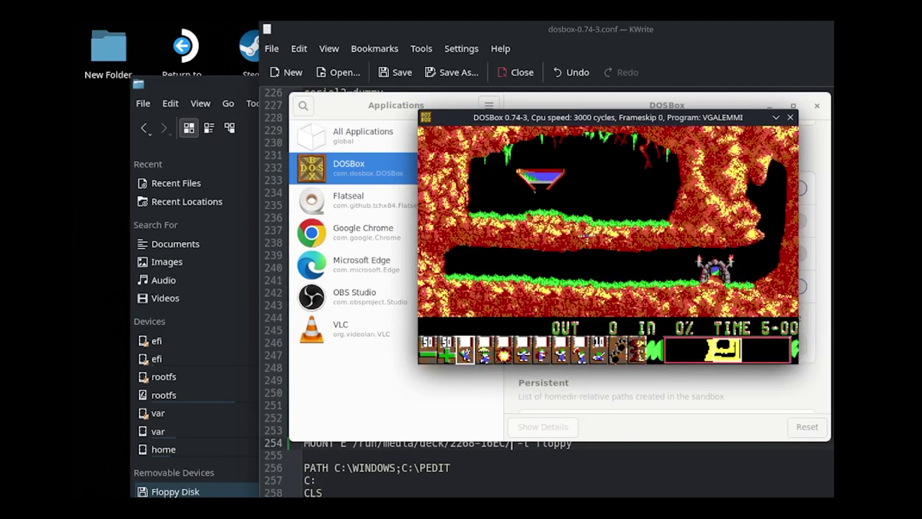
- Have a lemming dig through the upper ledge, abandon the level, and return to the game's main menu
{"action": "left_click", "coordinate": [600, 348]}
{"action": "left_click", "coordinate": [576, 210]}
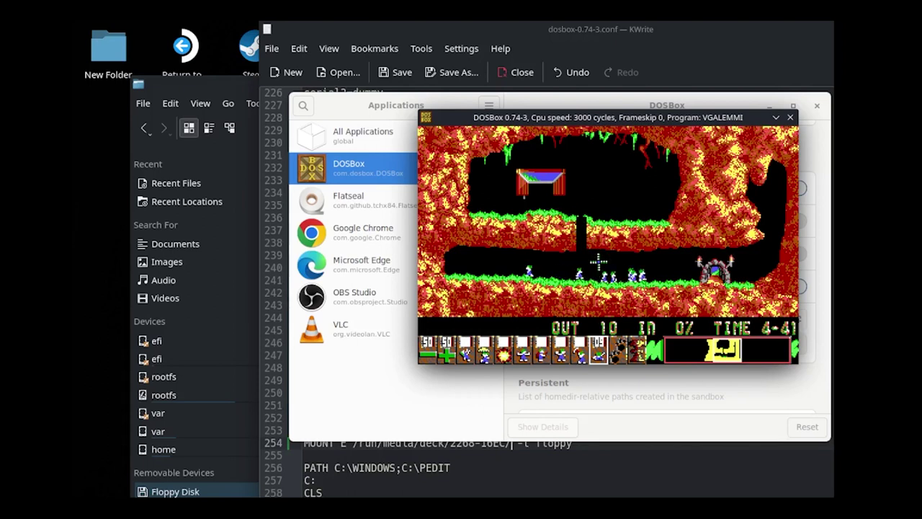
{"action": "key", "text": "Escape"}
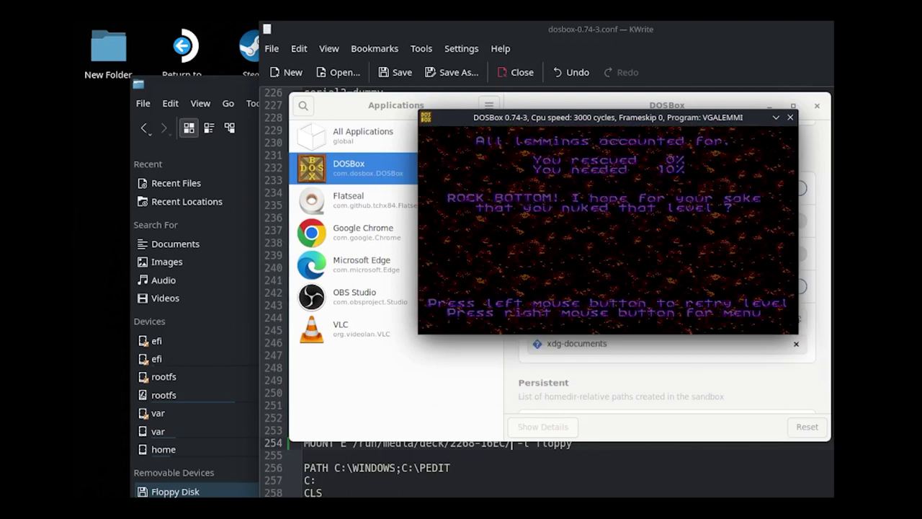
{"action": "left_click", "coordinate": [608, 225]}
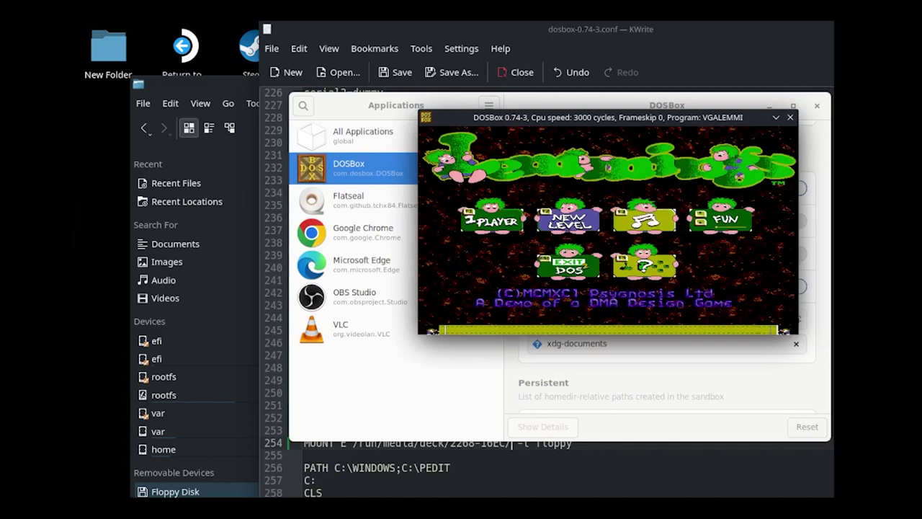
- Exit Lemmings to DOS and close DOSBox with the exit command
{"action": "key", "text": "Escape"}
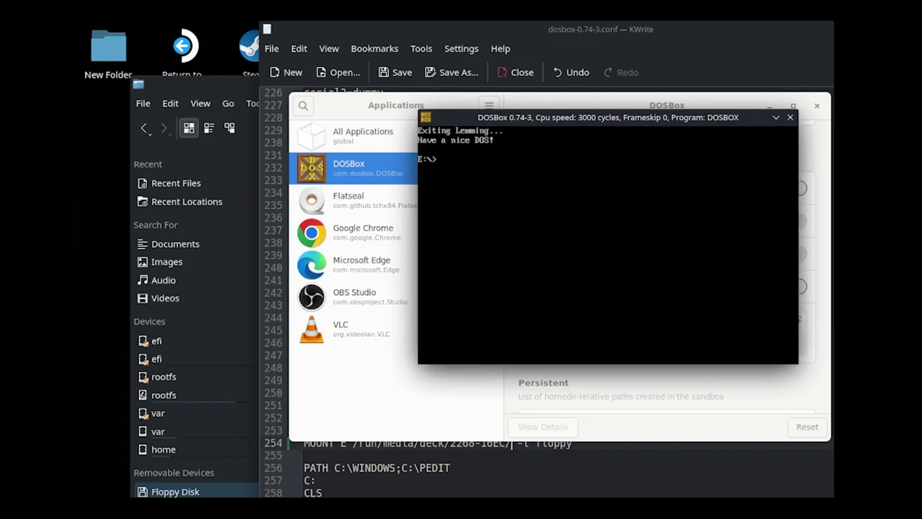
{"action": "type", "text": "exit"}
{"action": "key", "text": "Return"}
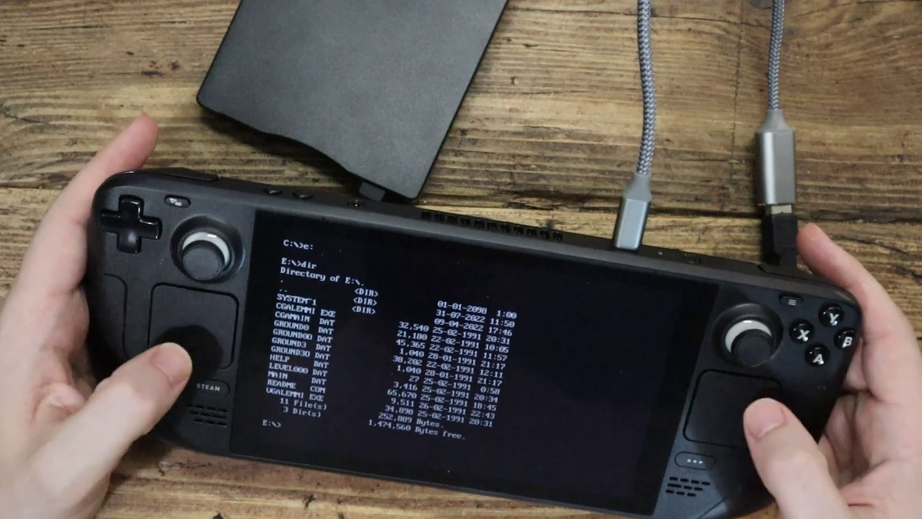
{"action": "key", "text": "super+x"}
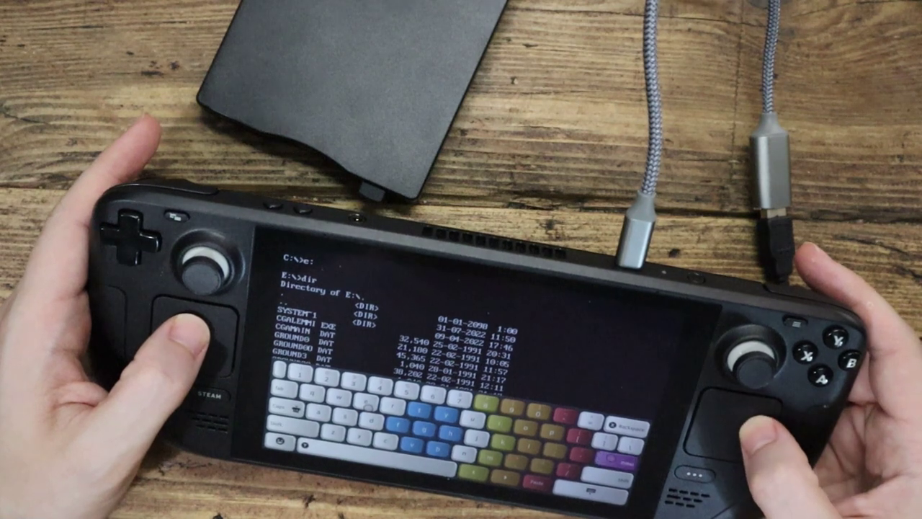
{"action": "key", "text": "super+x"}
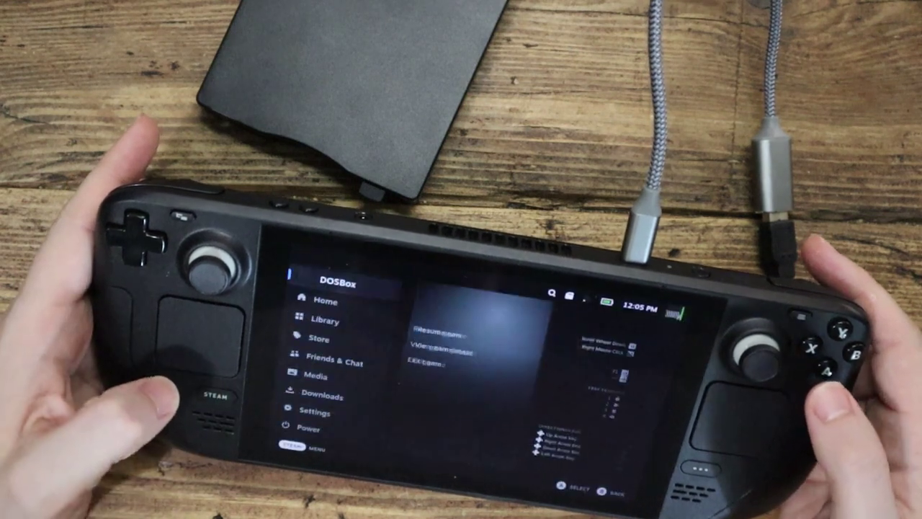
{"action": "key", "text": "Return"}
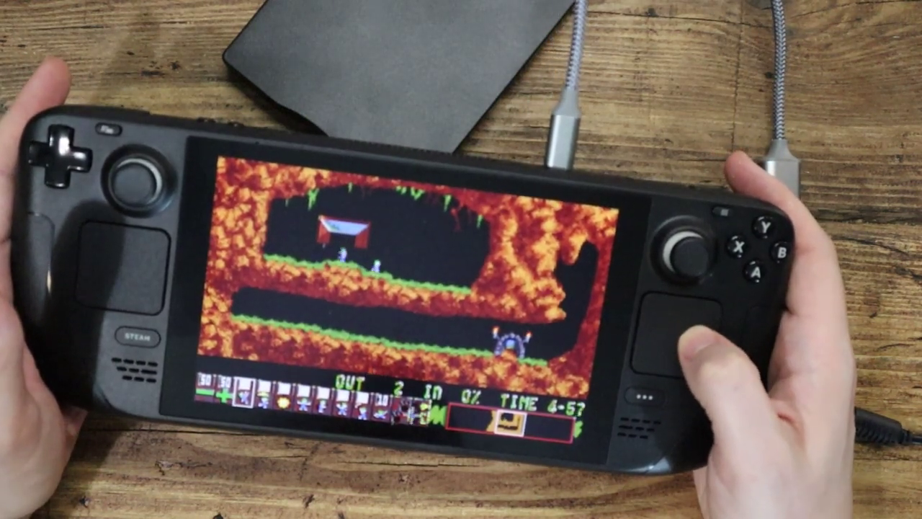
{"action": "key", "text": "F10"}
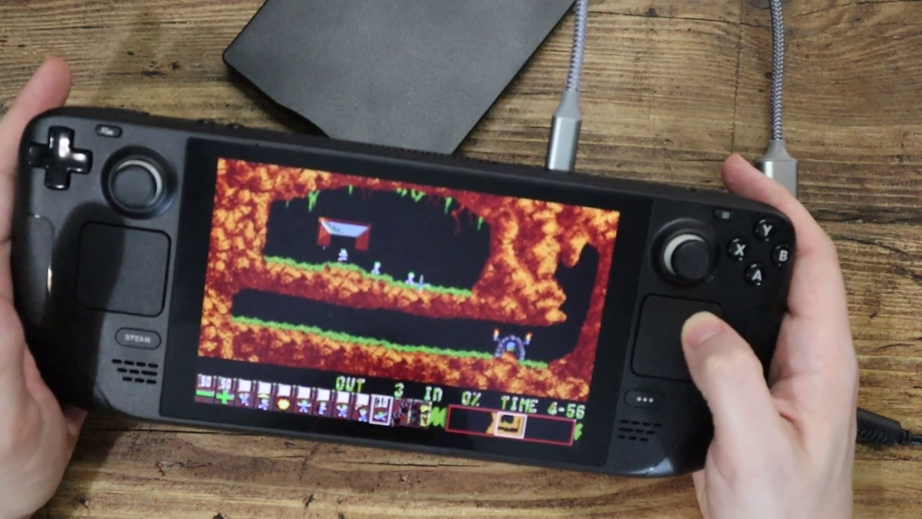